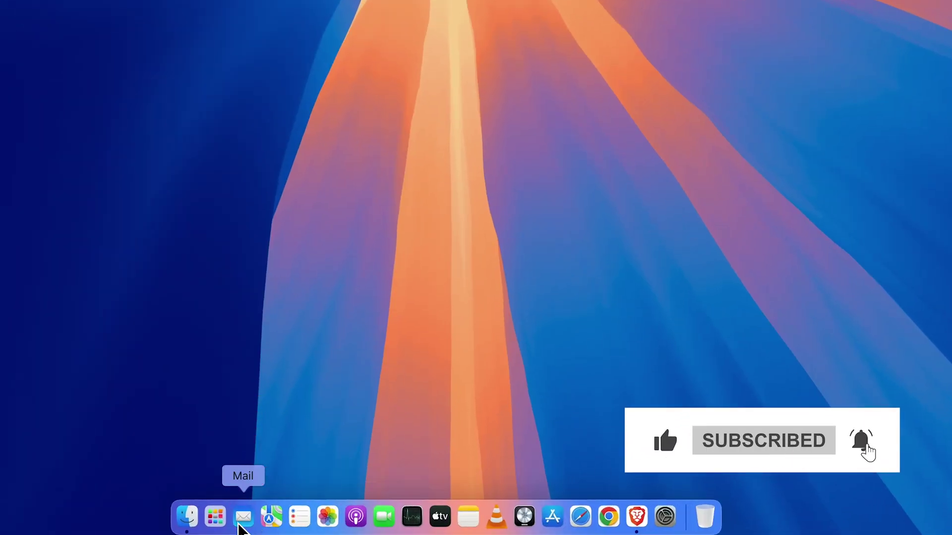
Check the mailboxes in Mail, then hide Mail to return to the desktop.
click(244, 518)
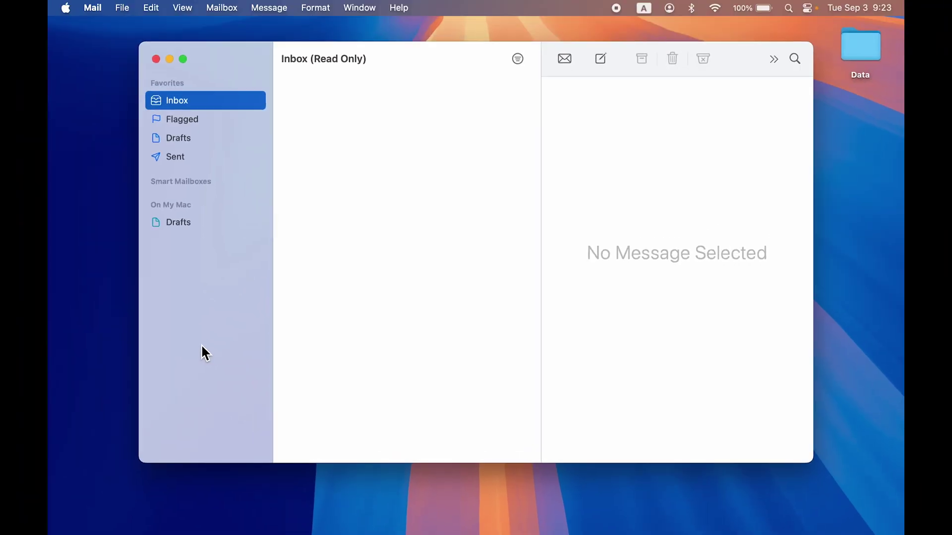
key(super+h)
mouse_move(678, 521)
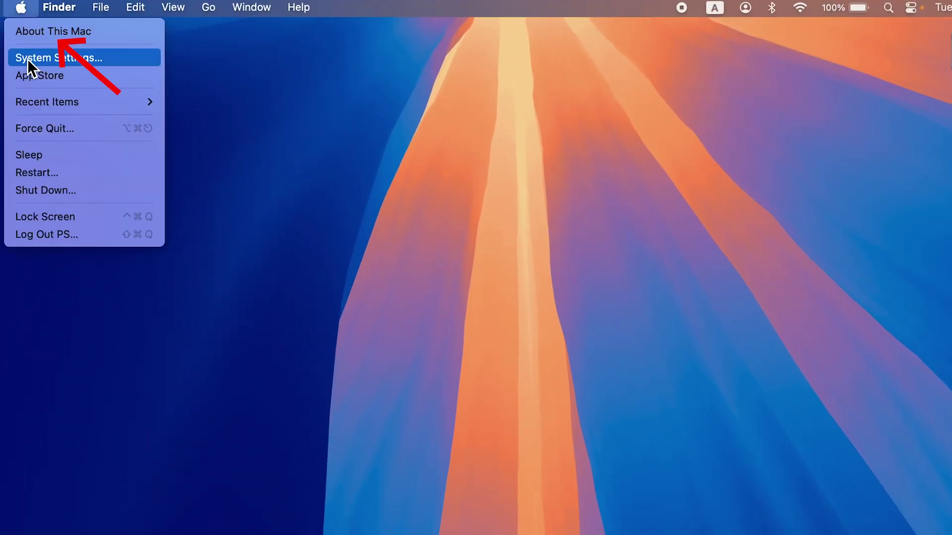
Open System Settings on the Internet Accounts page showing iCloud and an inactive Google account.
click(76, 58)
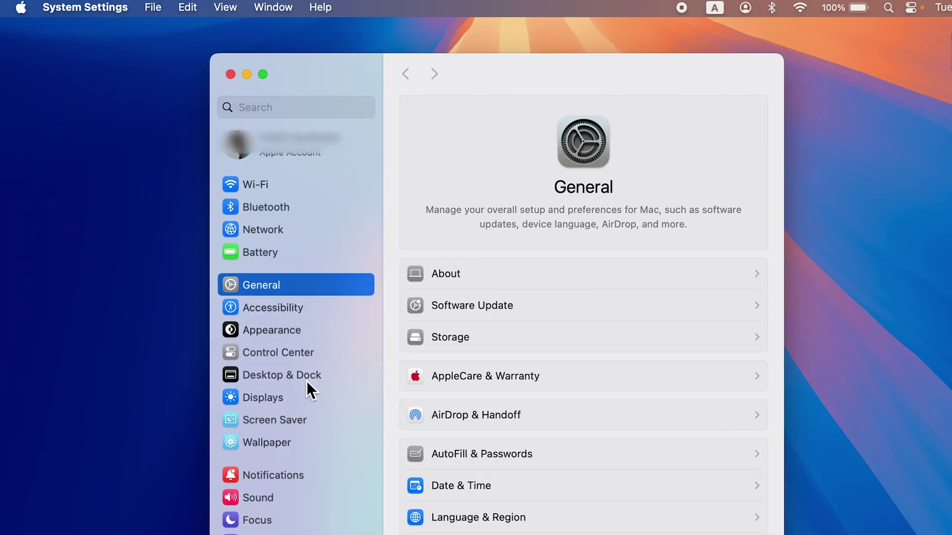
scroll(304, 379, down, 10)
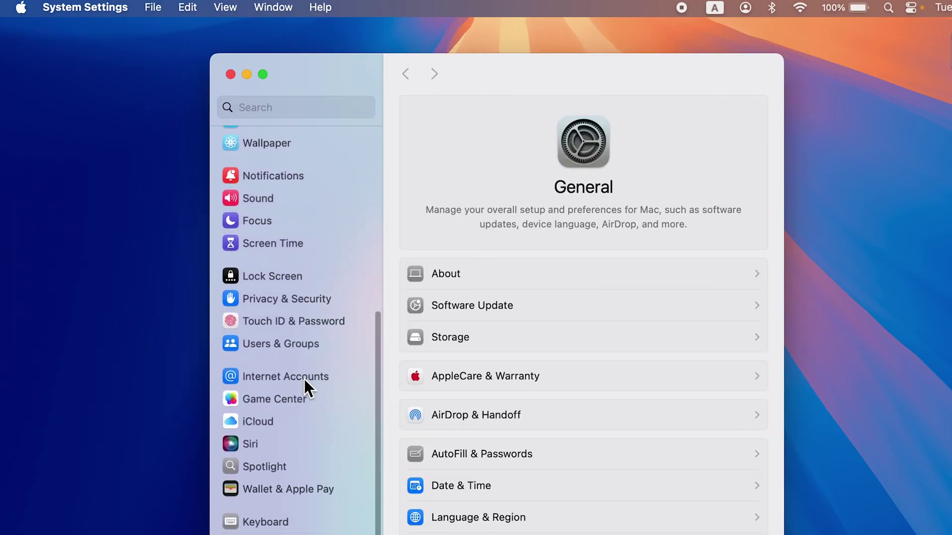
scroll(300, 391, up, 1)
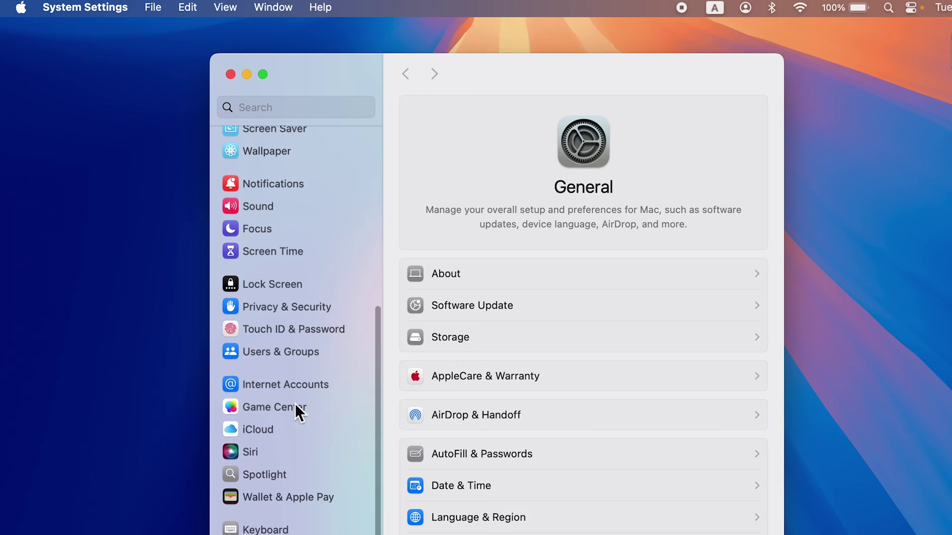
click(276, 385)
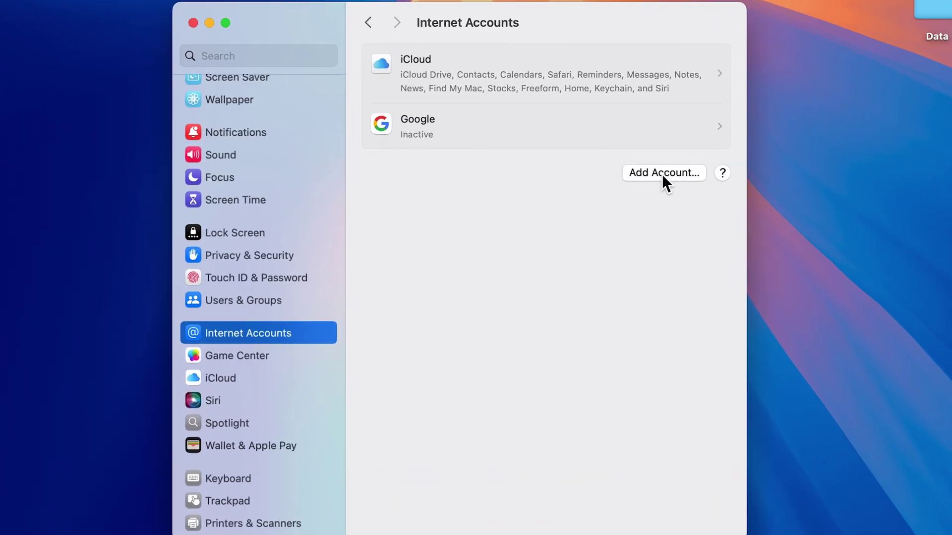
Add a Google account through Add Other Account… and continue authentication in the web browser.
click(664, 174)
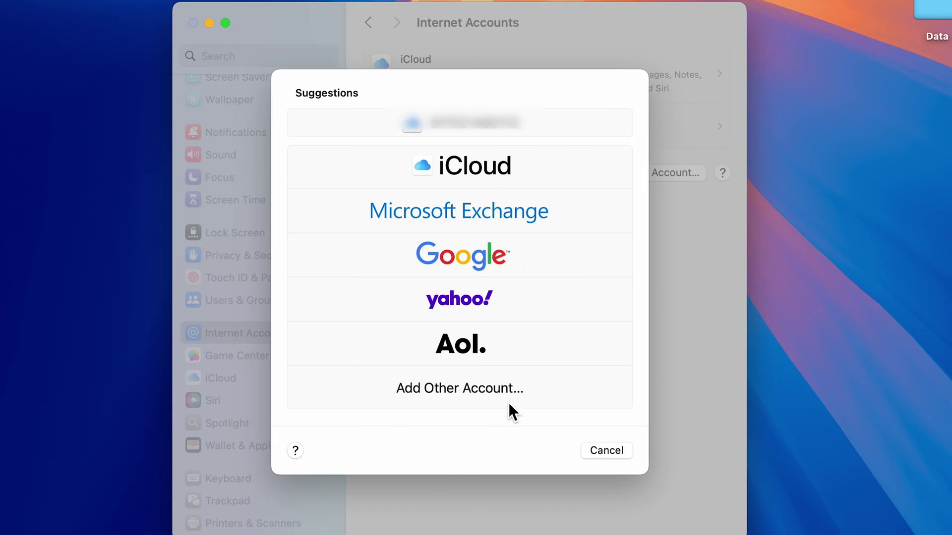
click(446, 393)
scroll(528, 371, down, 3)
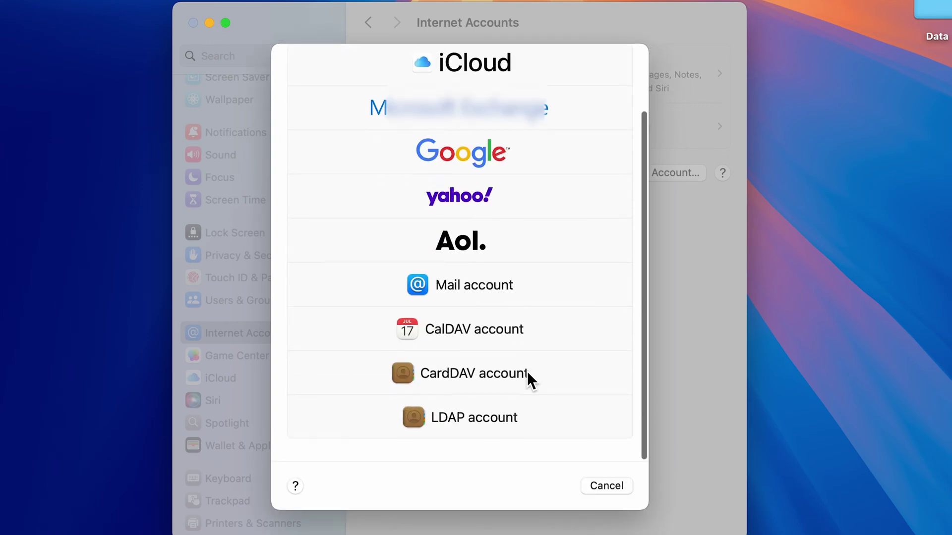
scroll(527, 372, up, 3)
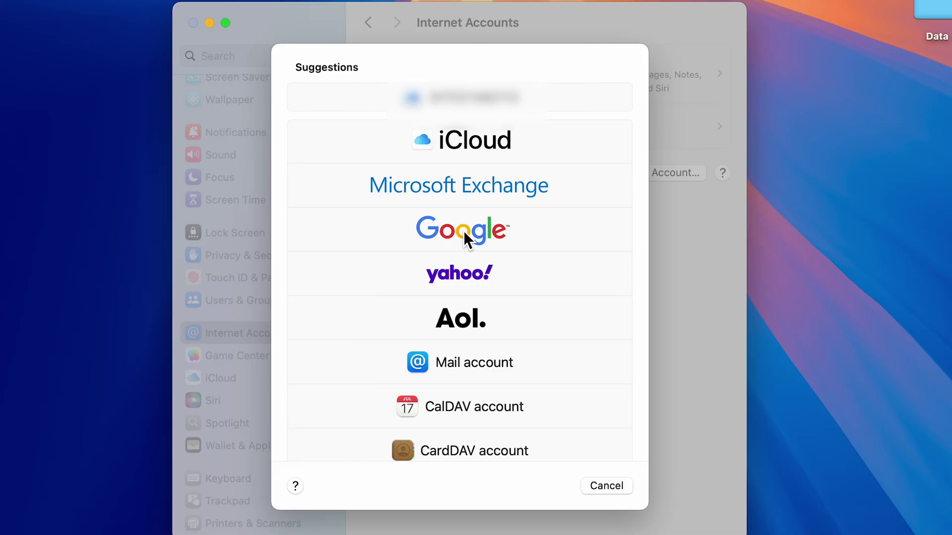
click(463, 234)
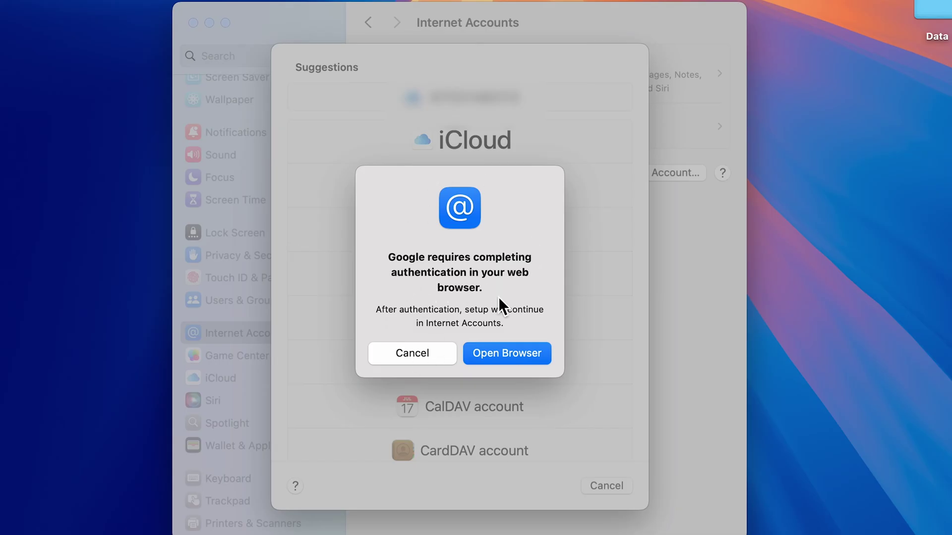
click(524, 362)
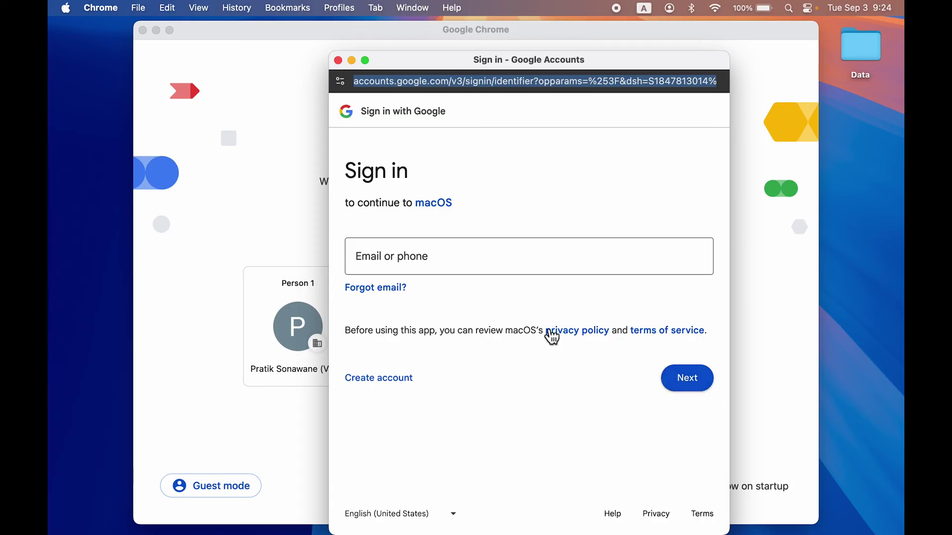
Enter the Google account's e-mail address and password on Chrome's macOS sign-in page.
click(462, 263)
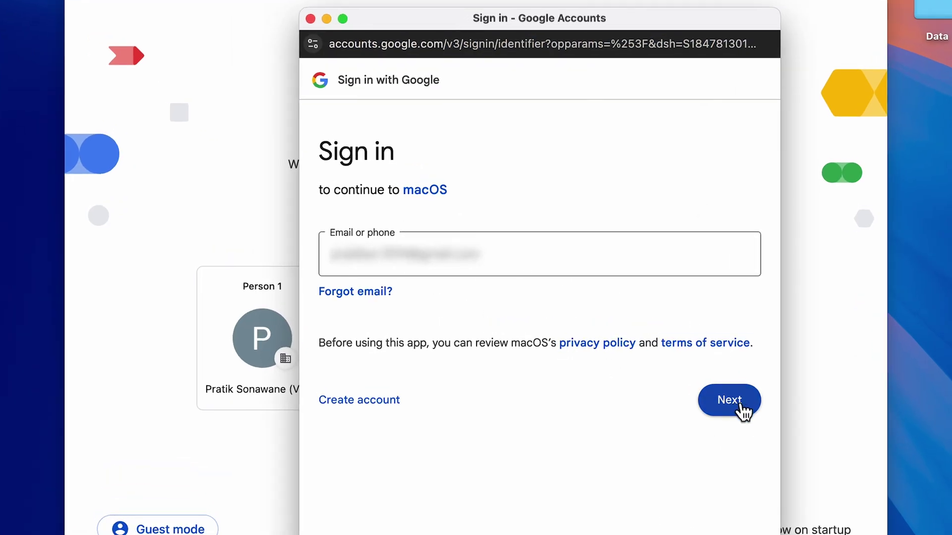
click(728, 400)
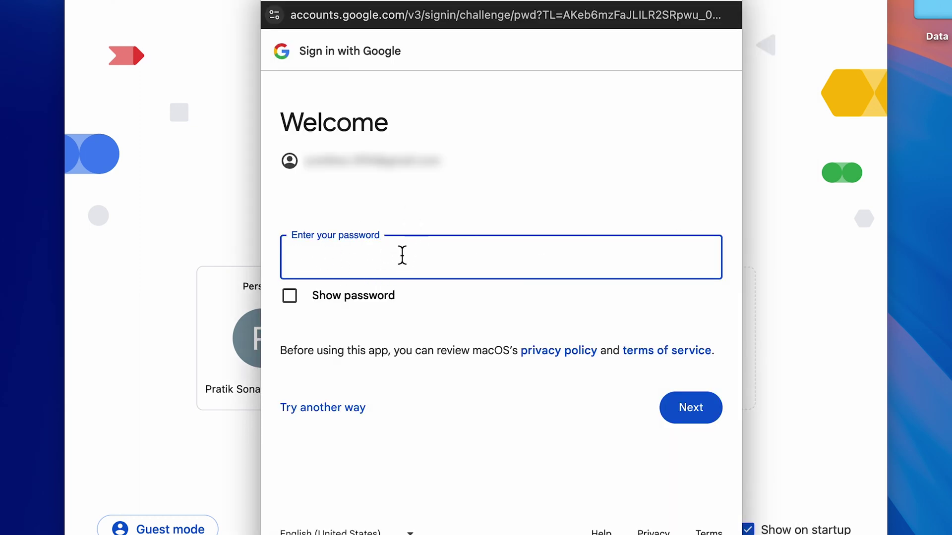
key(super+v)
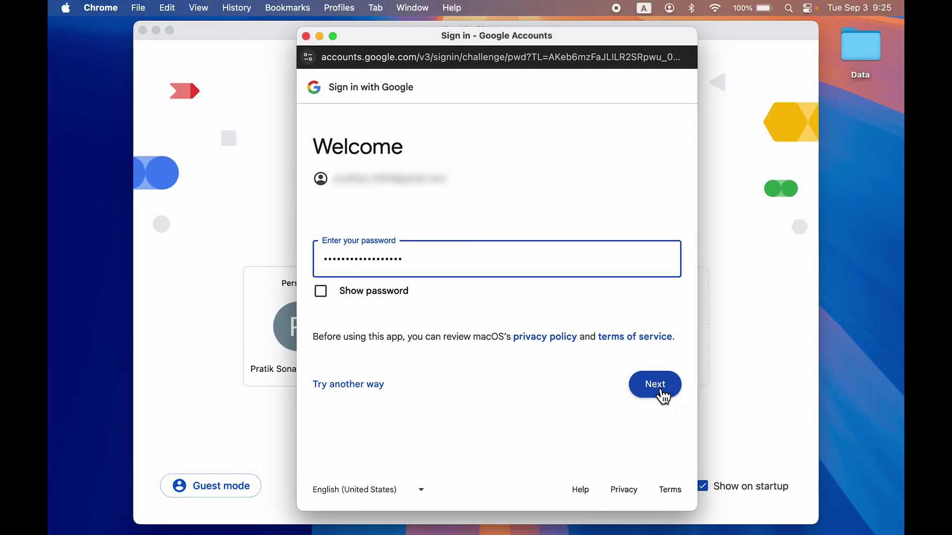
click(665, 396)
Continue on Sign in to macOS and allow macOS access to the Google account.
scroll(623, 236, down, 2)
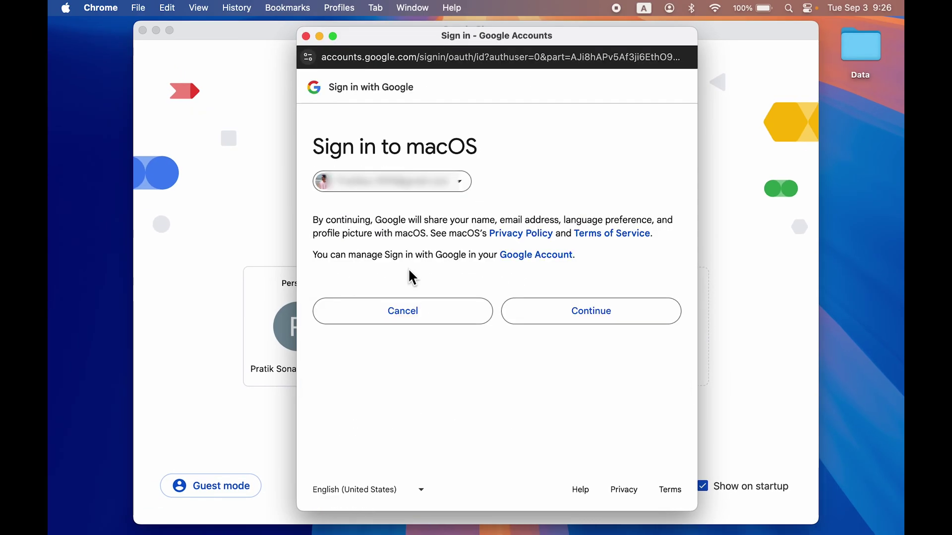
click(600, 323)
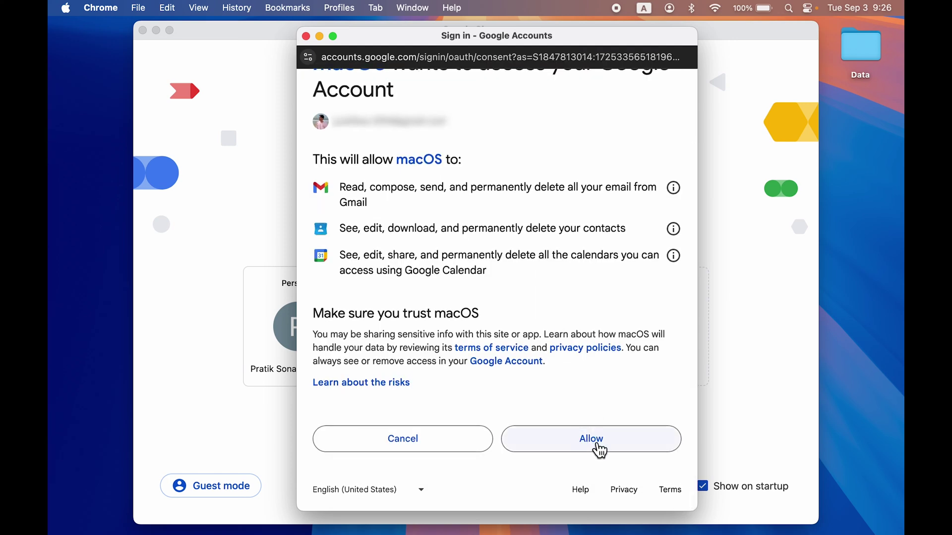
click(591, 439)
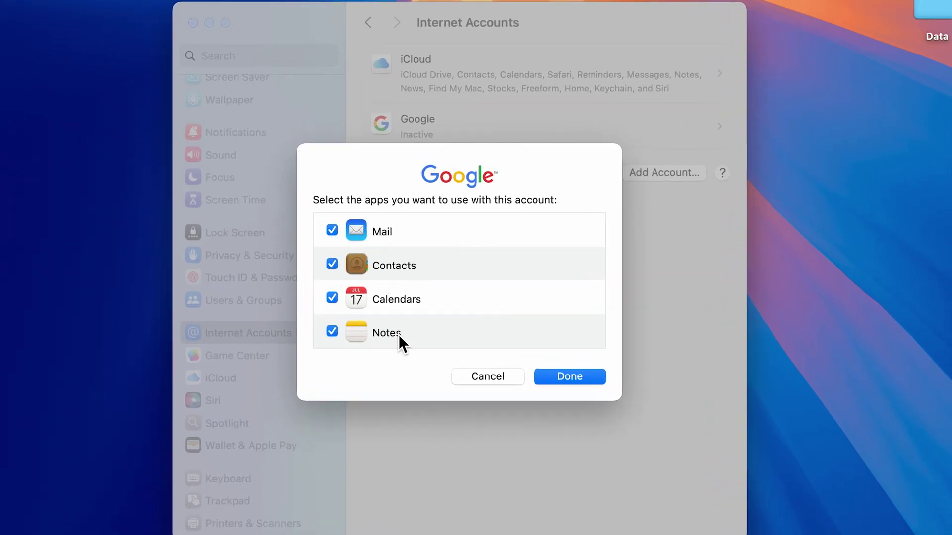
Keep Mail, Contacts, Calendars and Notes enabled for the Google account and finish adding it.
click(332, 298)
click(333, 265)
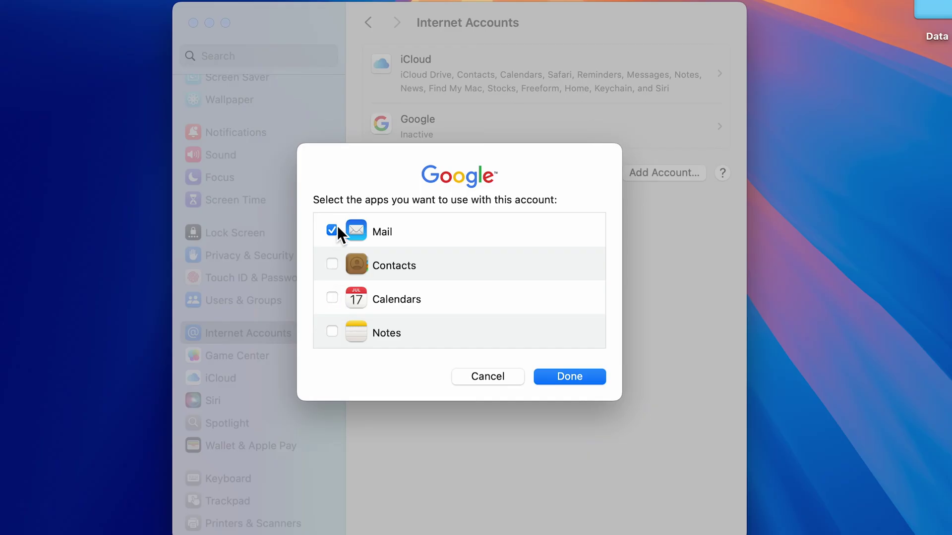
click(331, 265)
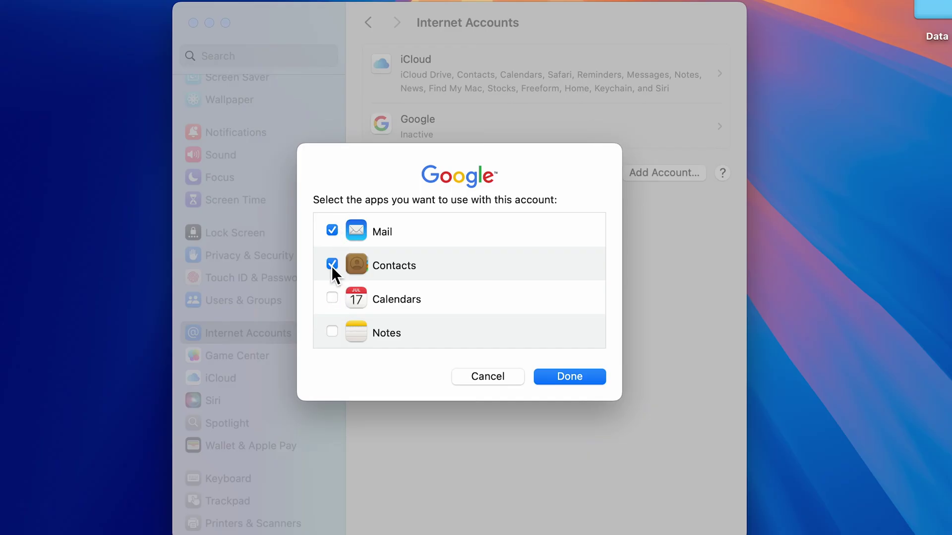
click(332, 300)
click(332, 331)
click(584, 382)
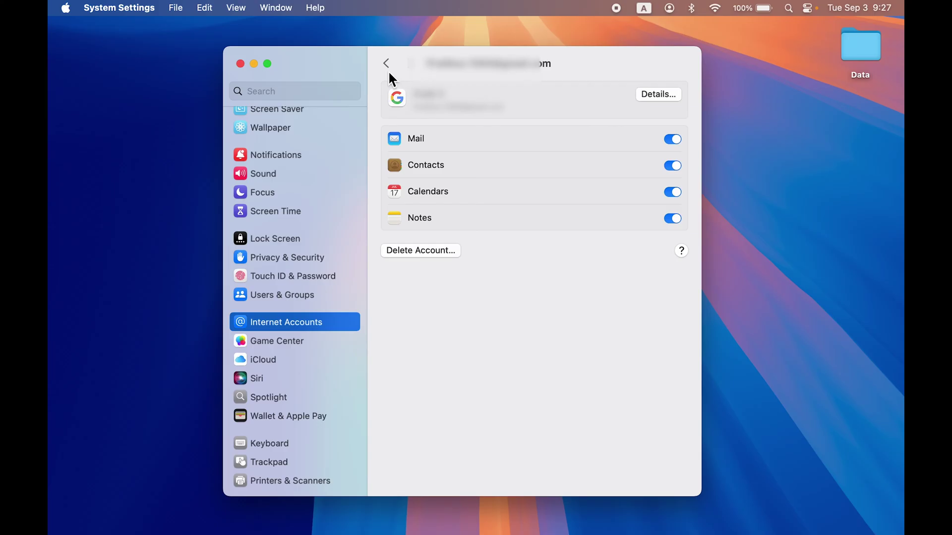
click(388, 65)
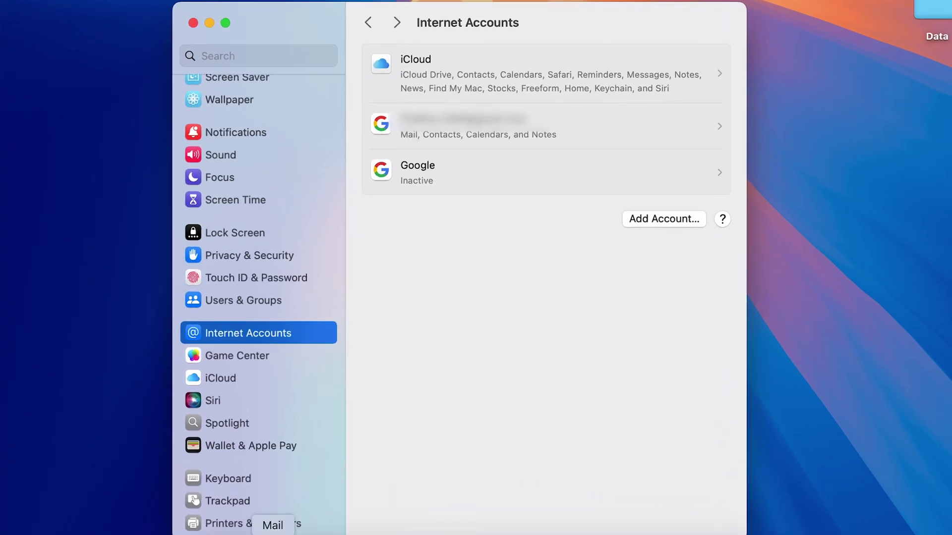
Watch the Google account's Inbox download in Mail, then clear the windows to show the desktop.
click(273, 534)
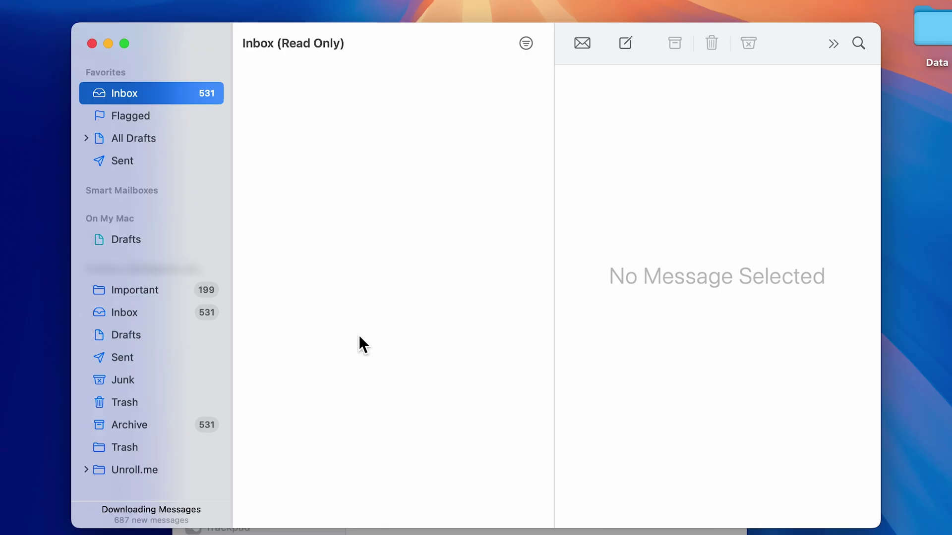
key(super+q)
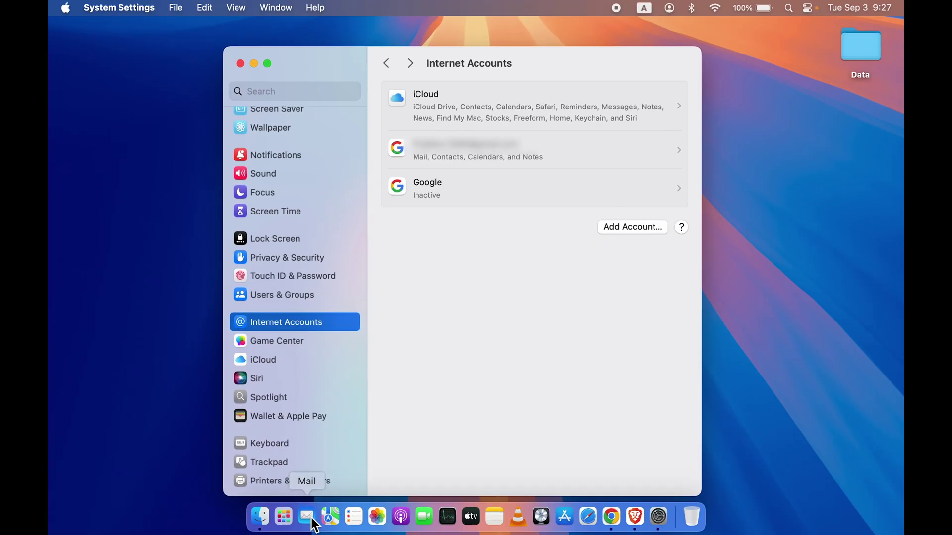
click(273, 518)
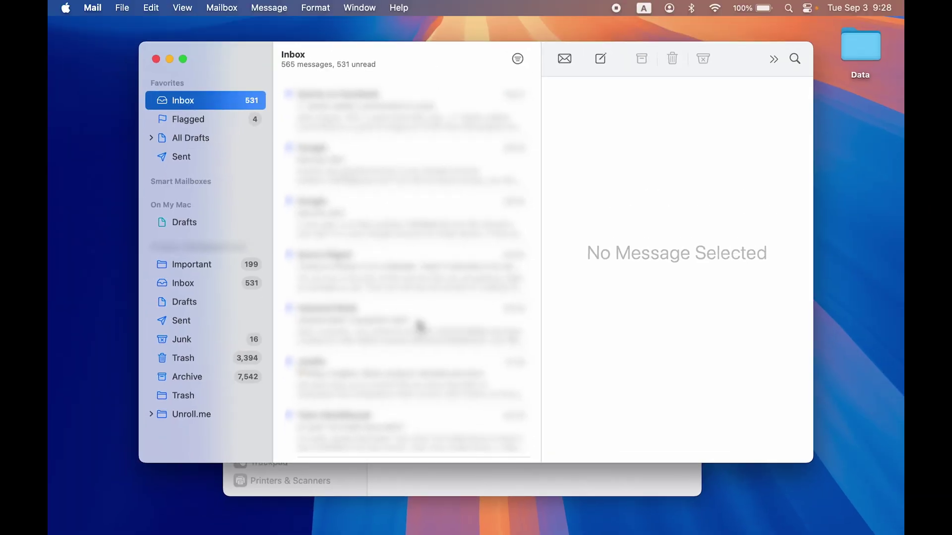
scroll(408, 287, down, 1)
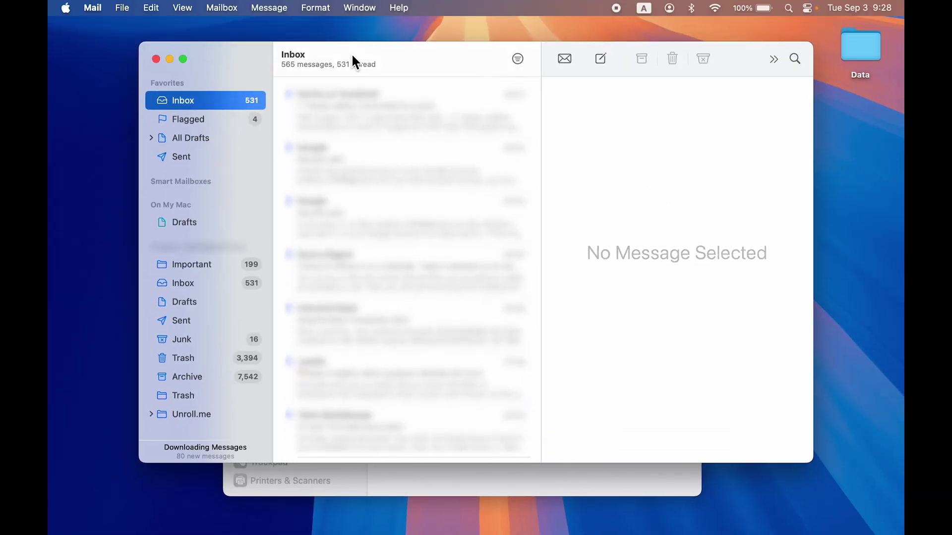
key(super+q)
key(super+q)
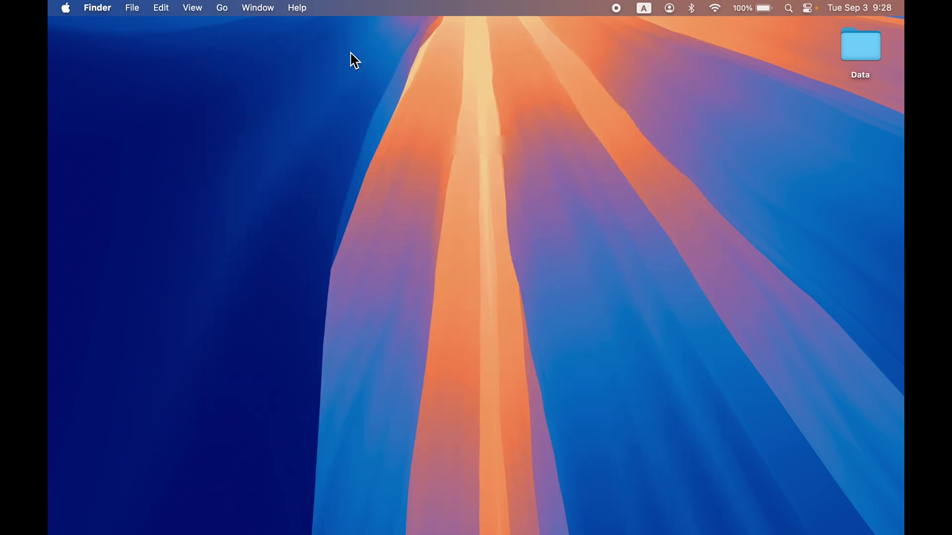
mouse_move(476, 534)
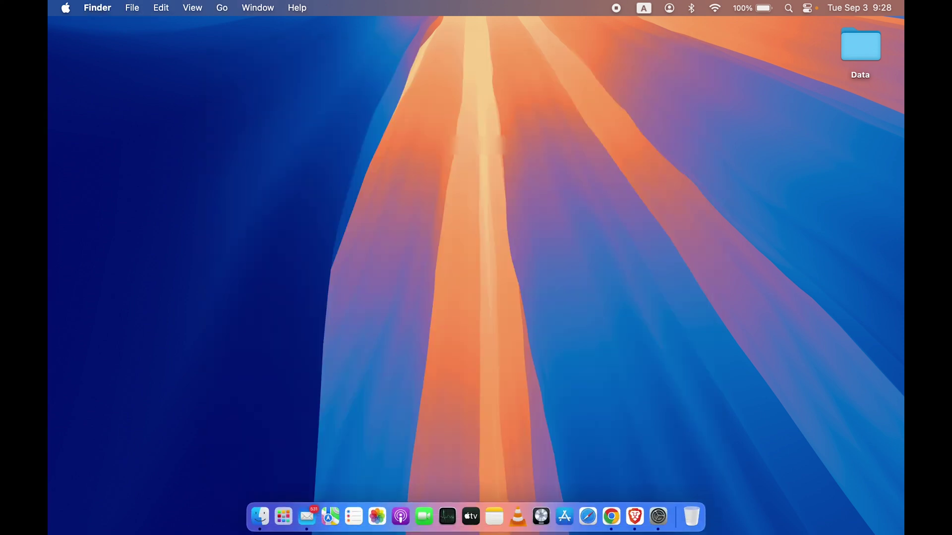